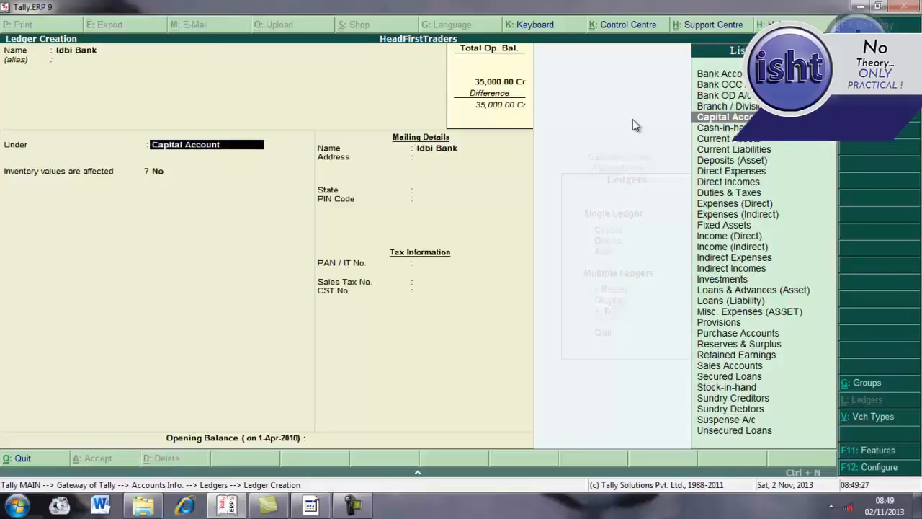
# - Change the Idbi Bank ledger's group from Capital Account to Bank Accounts
pyautogui.press('Up')
pyautogui.press('Up')
pyautogui.press('Up')
pyautogui.press('Up')
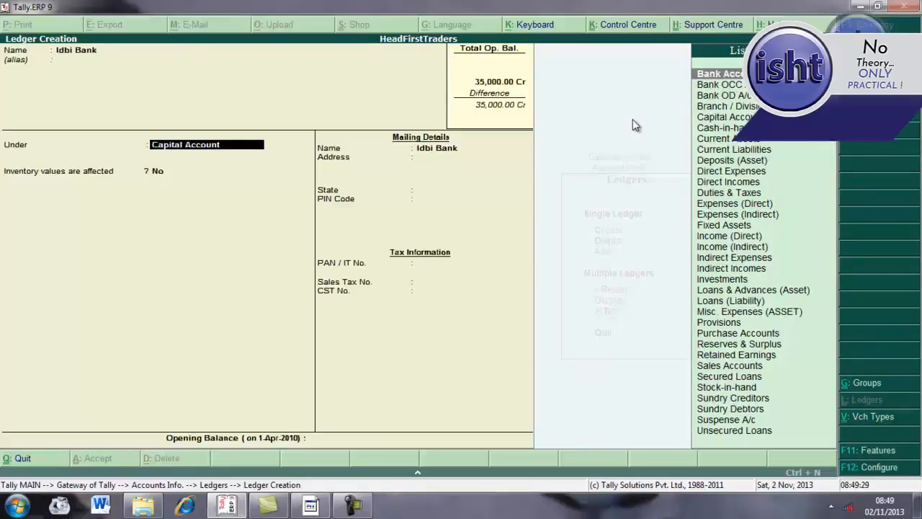
pyautogui.click(733, 76)
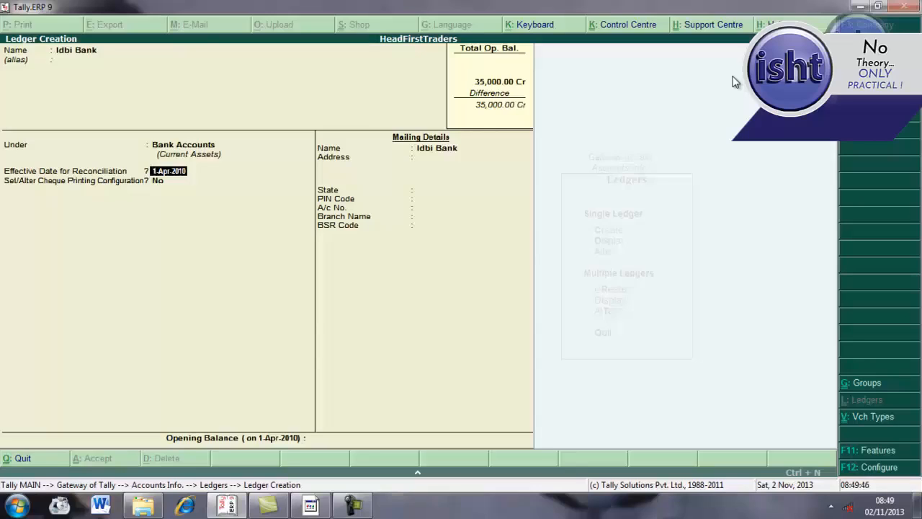
# - Enter Idbi Bank's mailing details: 12515, address Ambala, state Haryana
pyautogui.press('Return')
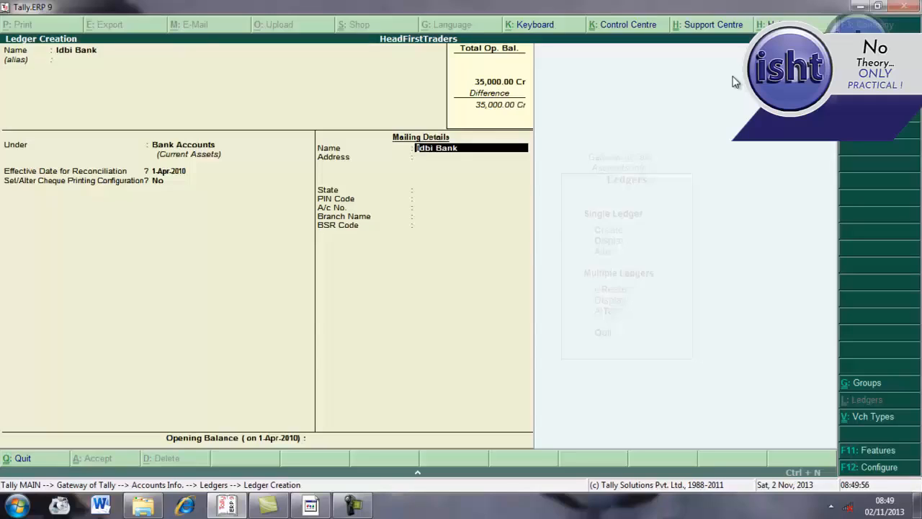
pyautogui.press('Return')
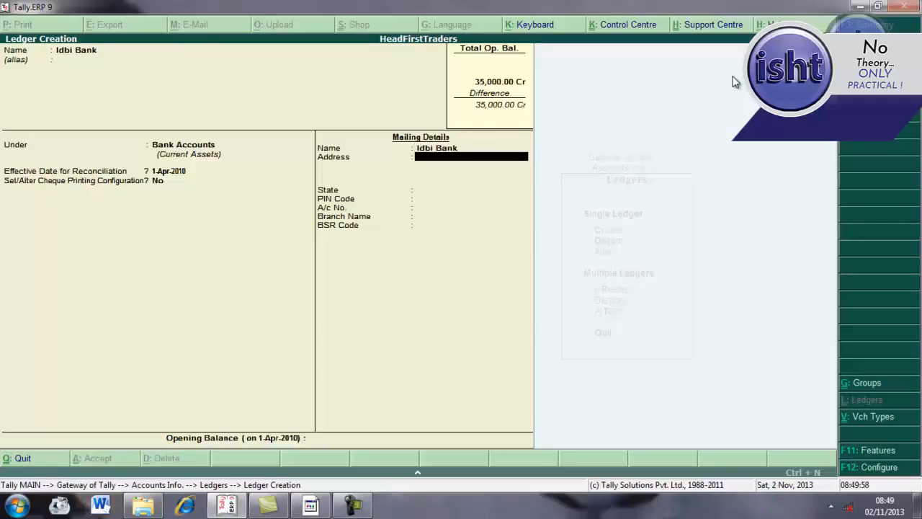
pyautogui.press('Return')
pyautogui.press('Return')
pyautogui.press('Return')
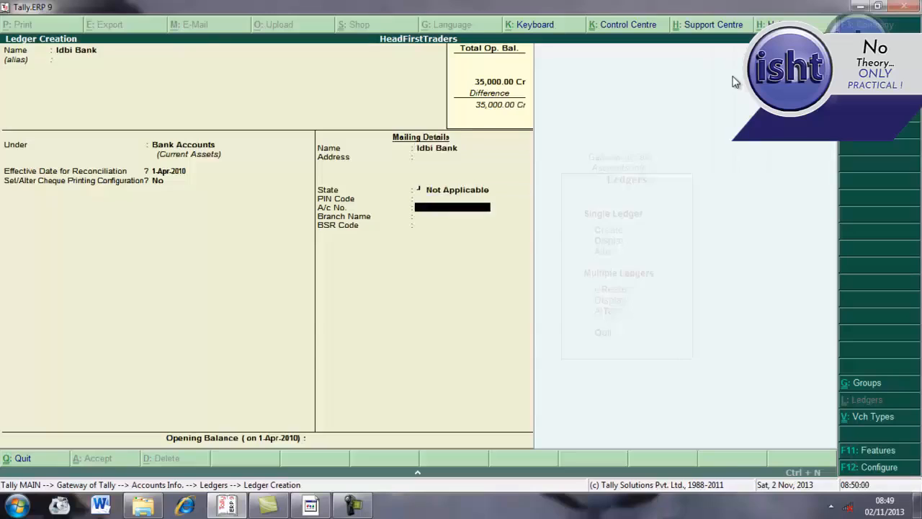
pyautogui.write('12515')
pyautogui.press('Return')
pyautogui.press('Return')
pyautogui.press('BackSpace')
pyautogui.press('BackSpace')
pyautogui.press('BackSpace')
pyautogui.press('BackSpace')
pyautogui.press('BackSpace')
pyautogui.press('BackSpace')
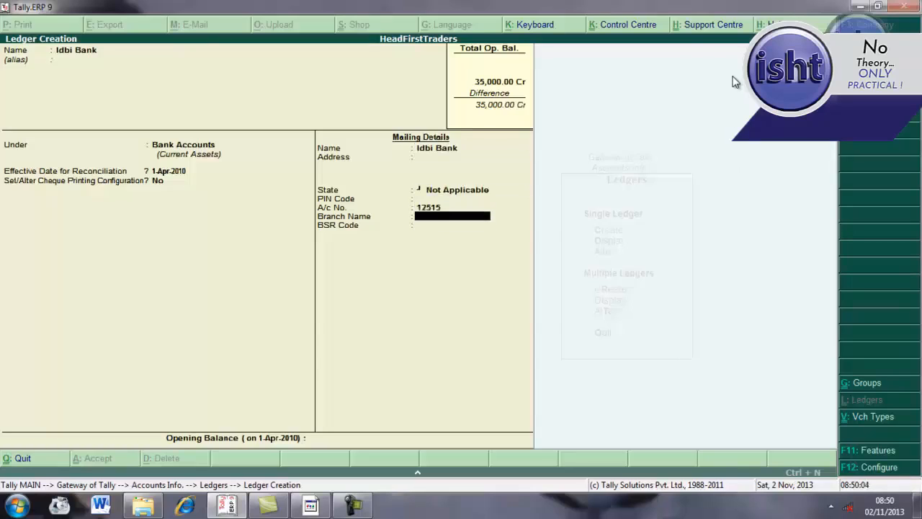
pyautogui.press('Return')
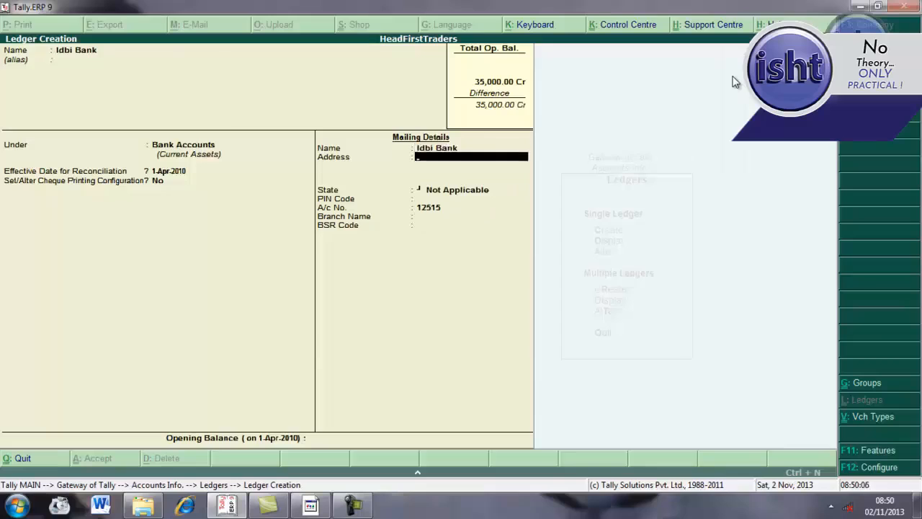
pyautogui.write('Ambala')
pyautogui.press('Return')
pyautogui.press('Return')
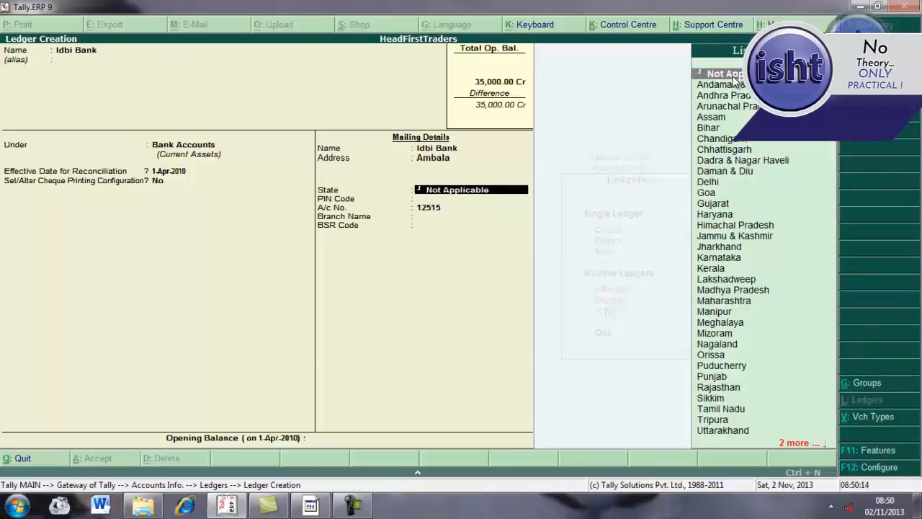
pyautogui.write('H')
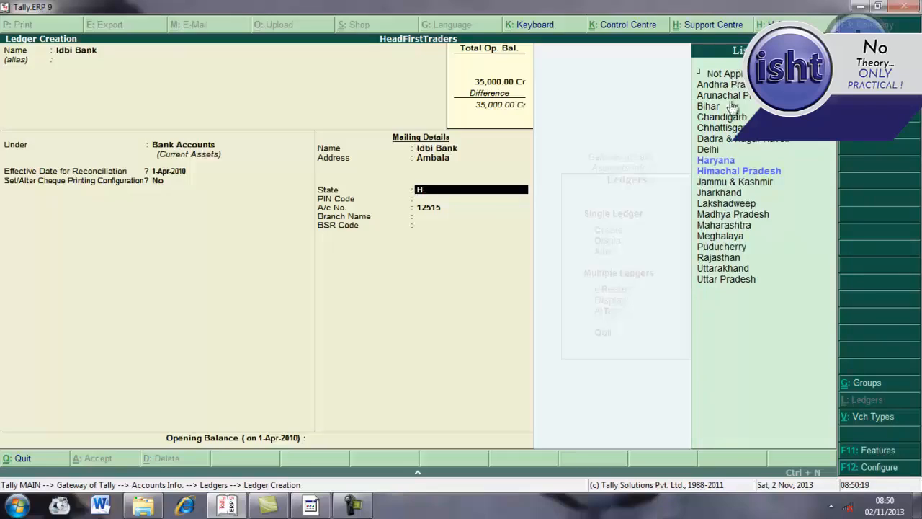
pyautogui.click(726, 162)
pyautogui.click(726, 162)
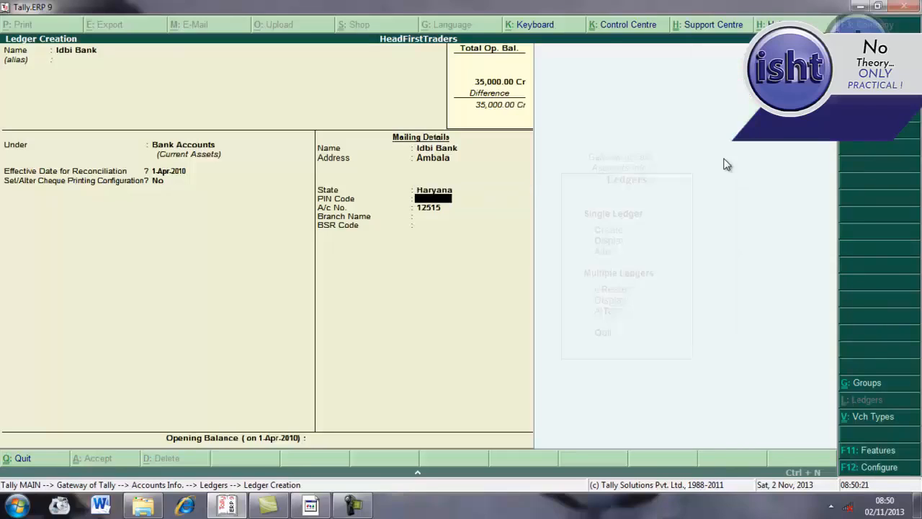
# - Enter 13400 and a 45,000.00 Dr opening balance, then finish the Idbi Bank ledger
pyautogui.write('134007')
pyautogui.press('Return')
pyautogui.press('Return')
pyautogui.press('Return')
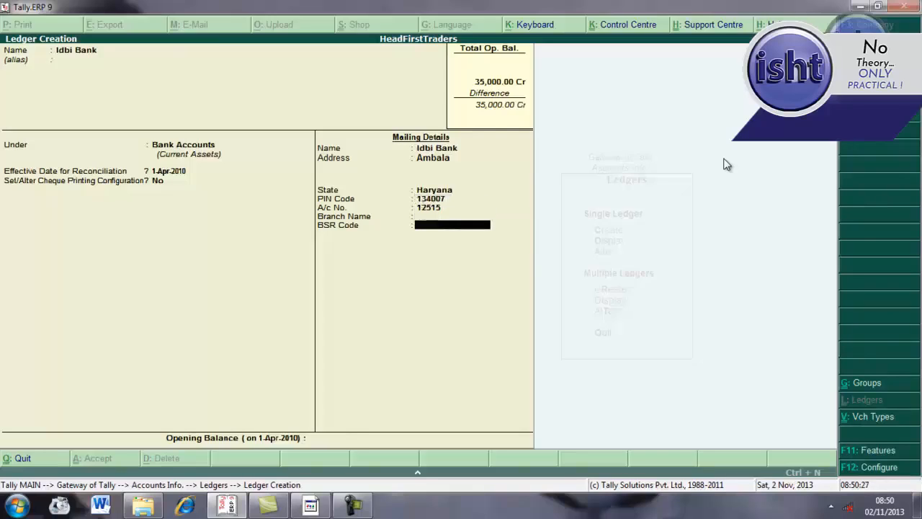
pyautogui.press('Return')
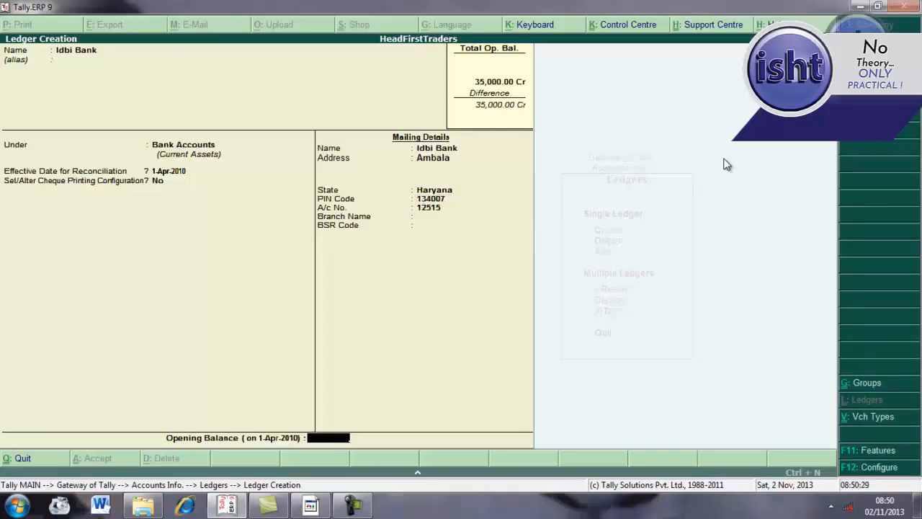
pyautogui.write('45000')
pyautogui.press('Return')
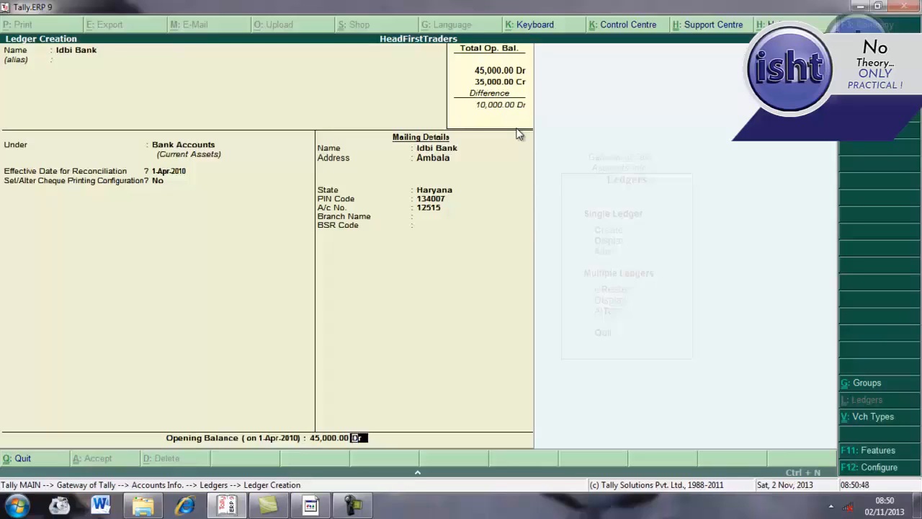
pyautogui.press('Return')
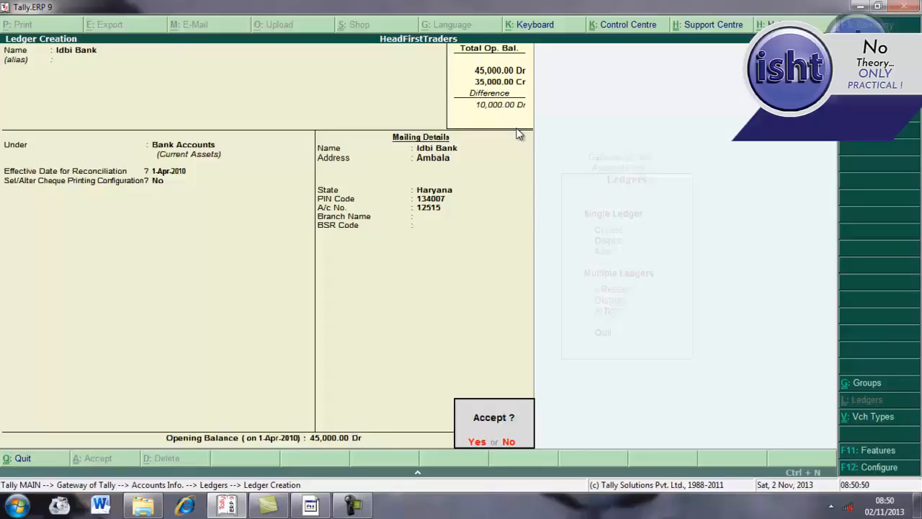
# - Save Idbi Bank, then start a 'Plant and Machinery' ledger under Fixed Assets
pyautogui.click(477, 442)
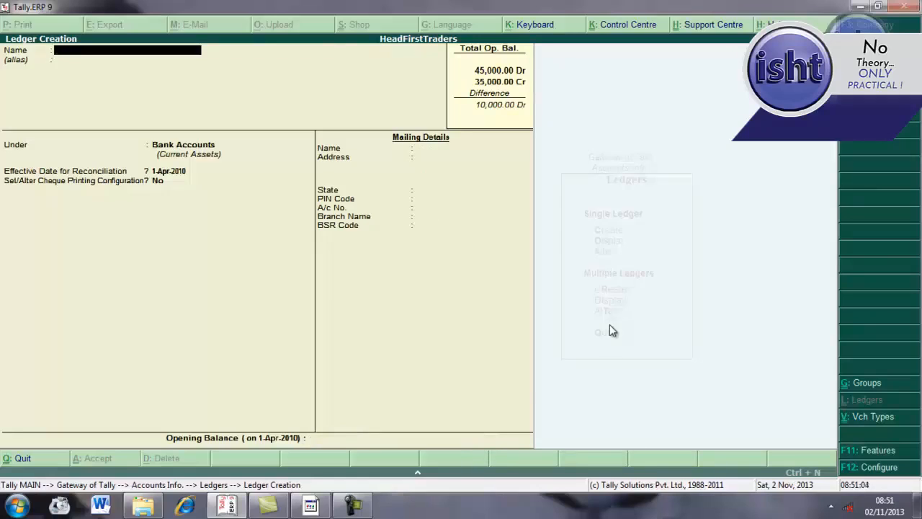
pyautogui.write('Plant and Machinery')
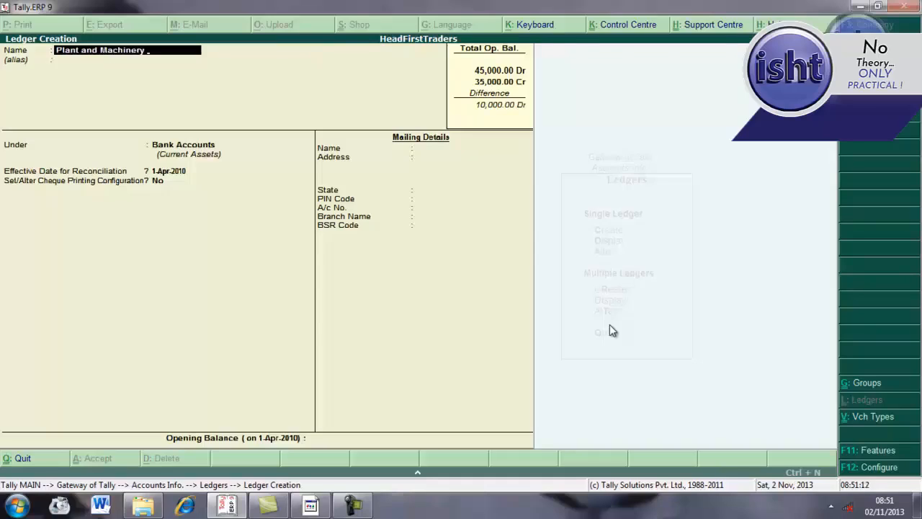
pyautogui.press('Return')
pyautogui.press('Return')
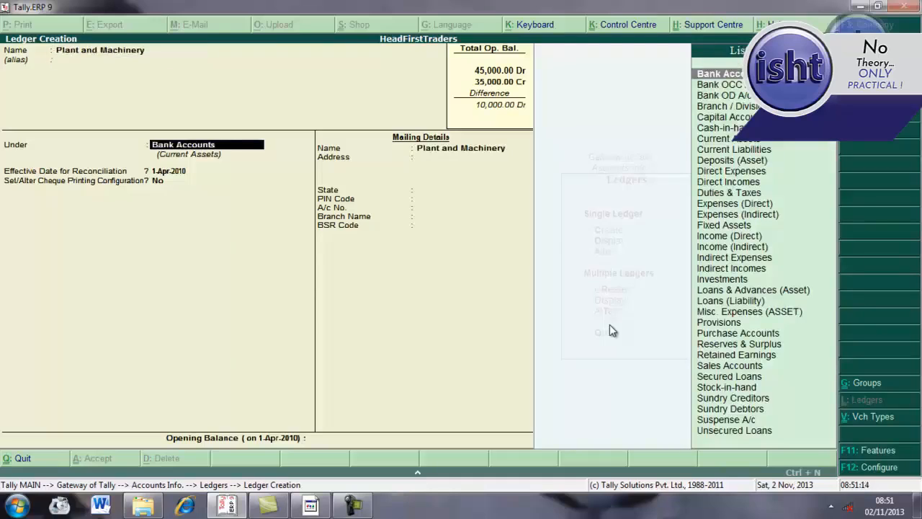
pyautogui.write('F')
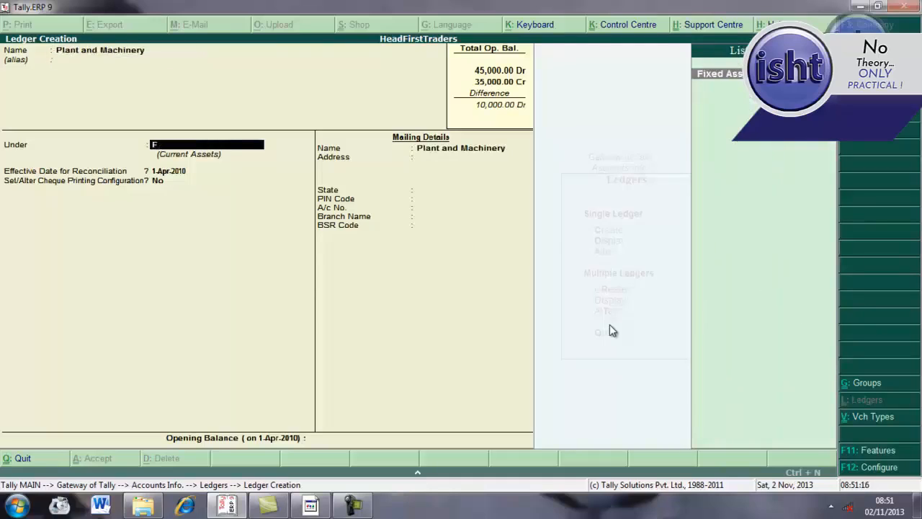
pyautogui.press('Return')
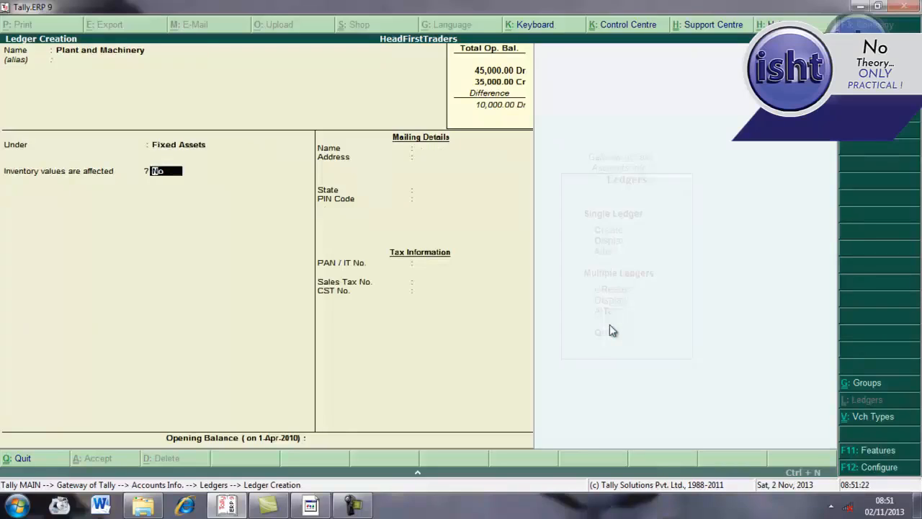
pyautogui.press('Return')
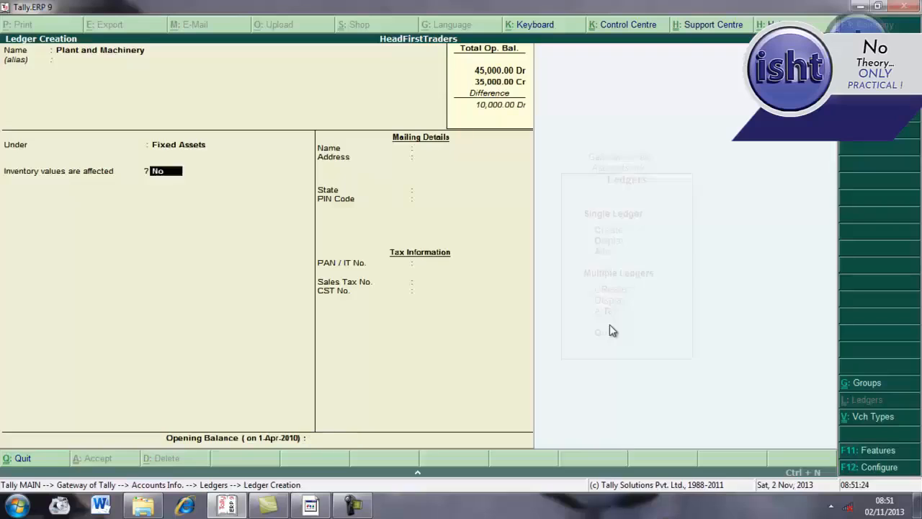
pyautogui.press('BackSpace')
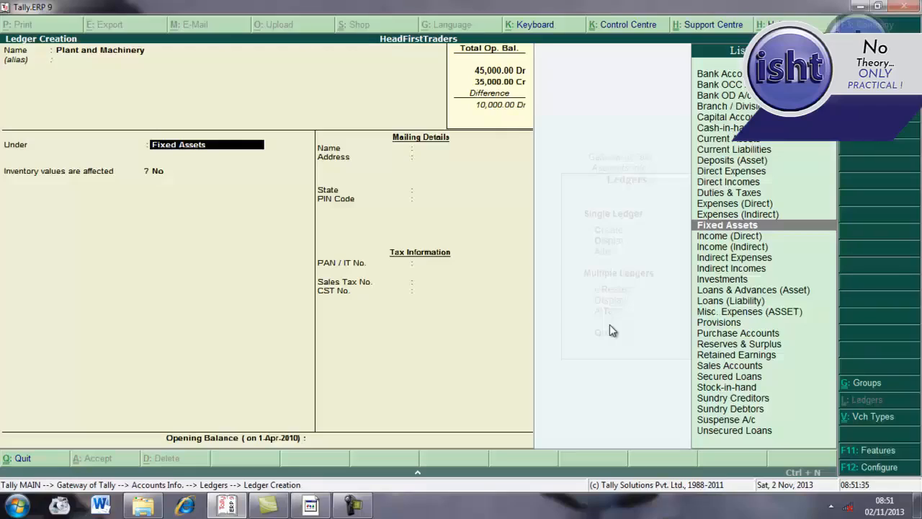
# - Give Plant and Machinery a 70,000.00 Dr opening balance and save the ledger
pyautogui.press('Return')
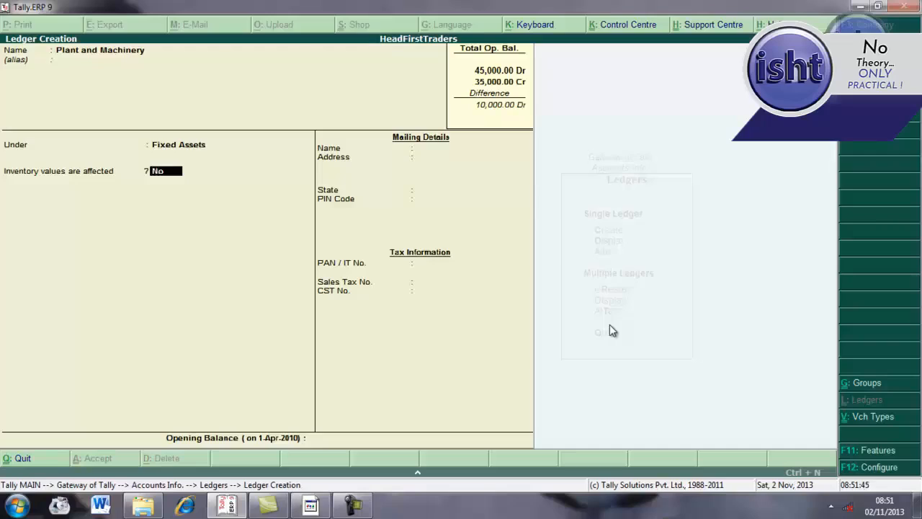
pyautogui.press('Return')
pyautogui.press('Return')
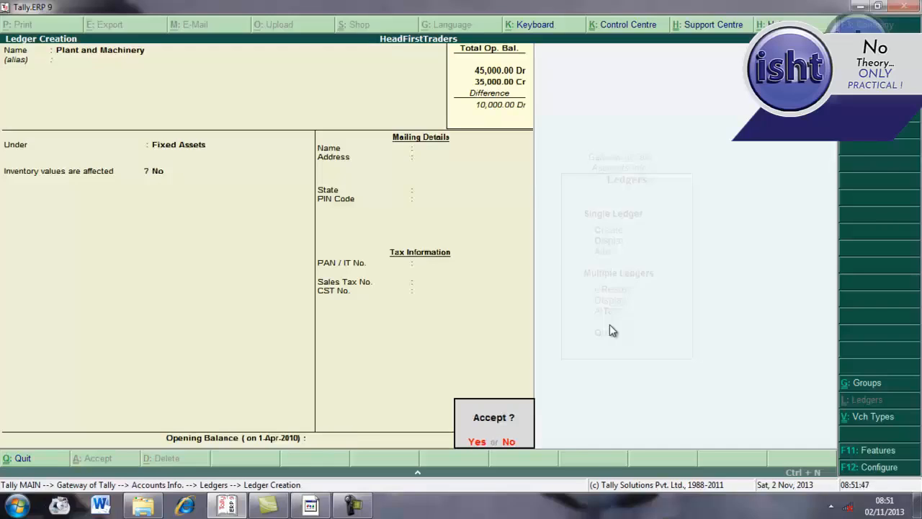
pyautogui.press('Escape')
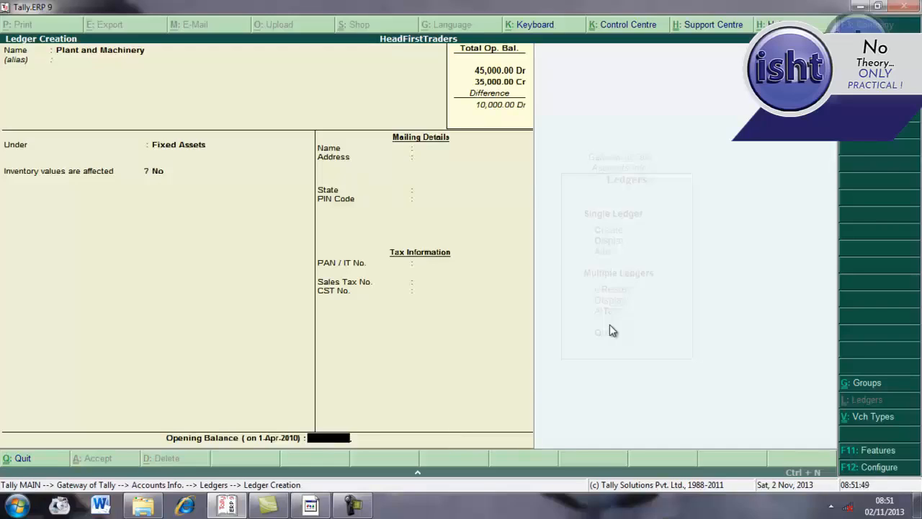
pyautogui.write('70000')
pyautogui.press('Return')
pyautogui.press('Return')
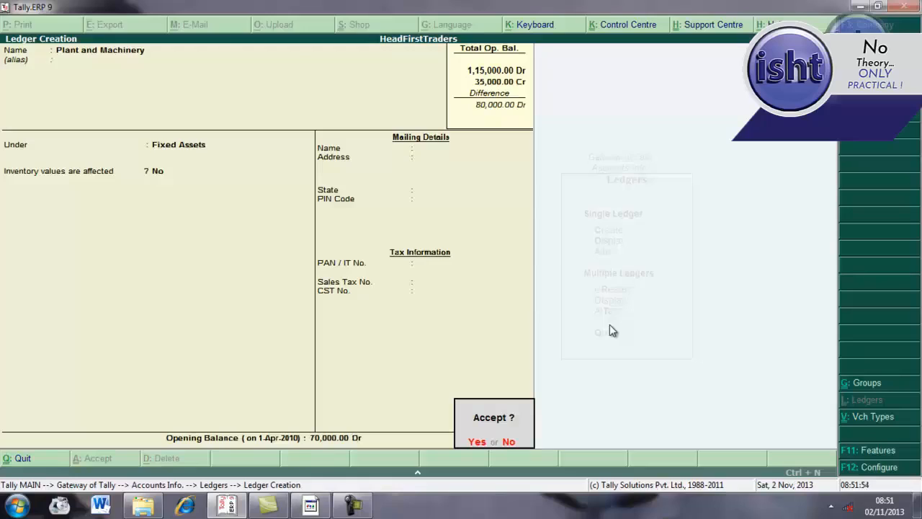
pyautogui.press('Return')
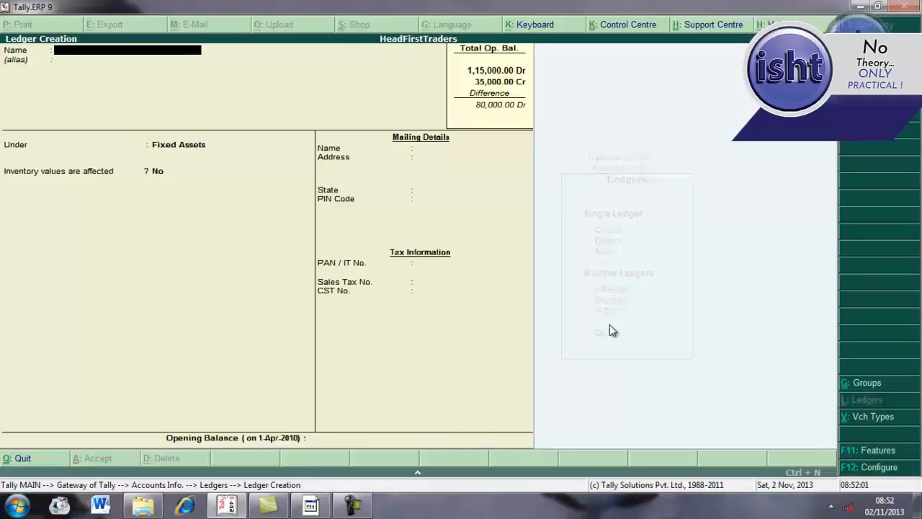
# - Name the new ledger 'Cnc and Co' and place it under Sundry Creditors
pyautogui.write('Cnc and Co.')
pyautogui.press('Return')
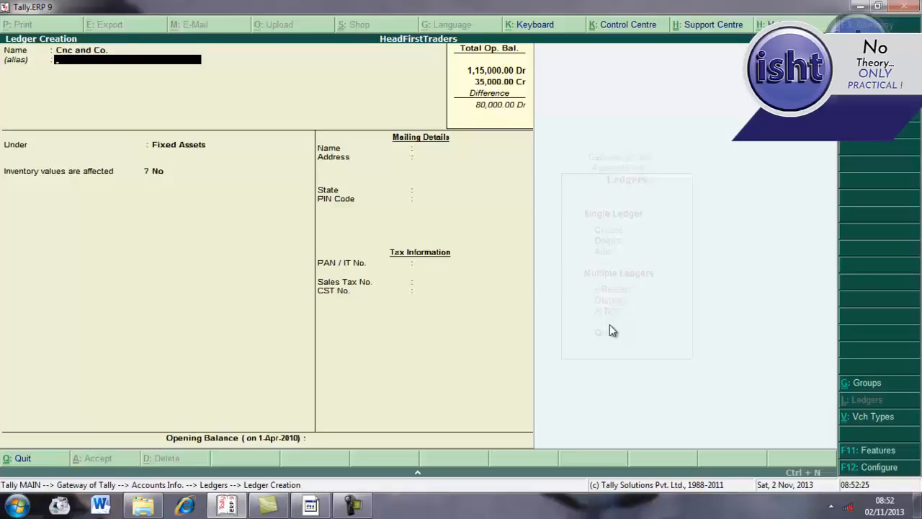
pyautogui.press('Return')
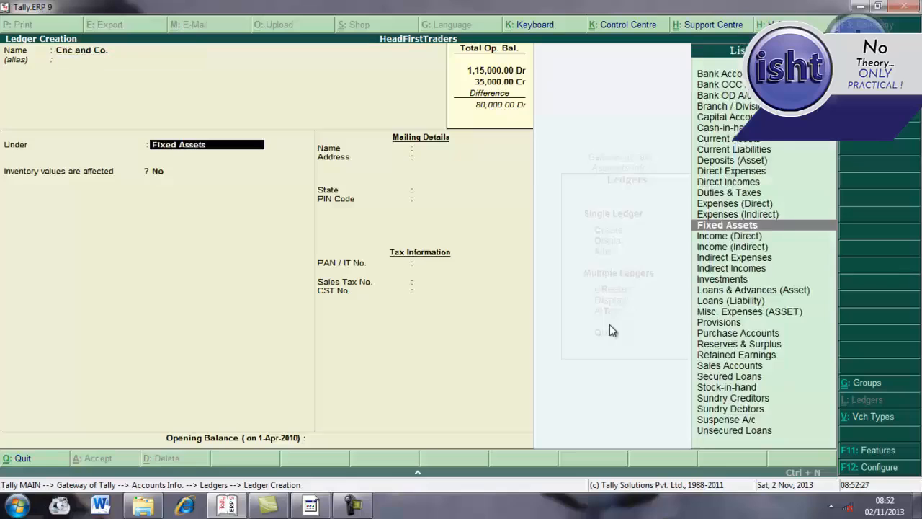
pyautogui.write('Su')
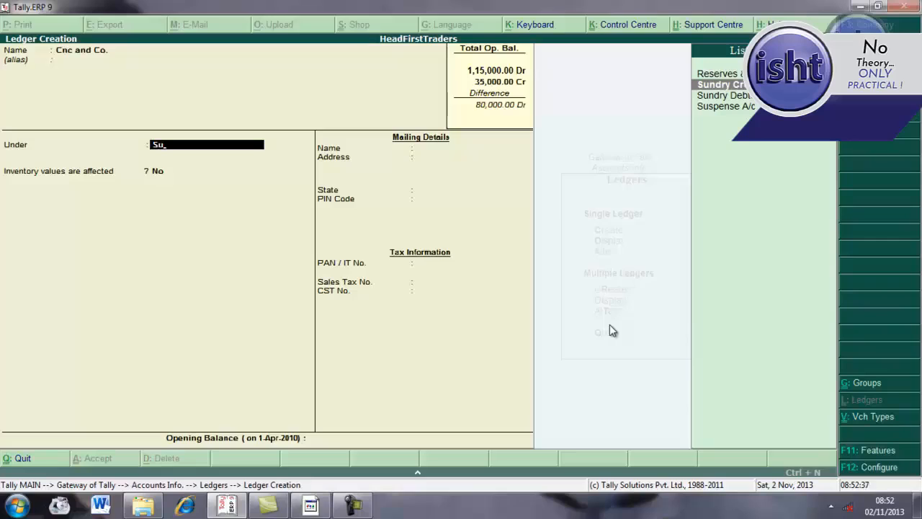
pyautogui.click(736, 87)
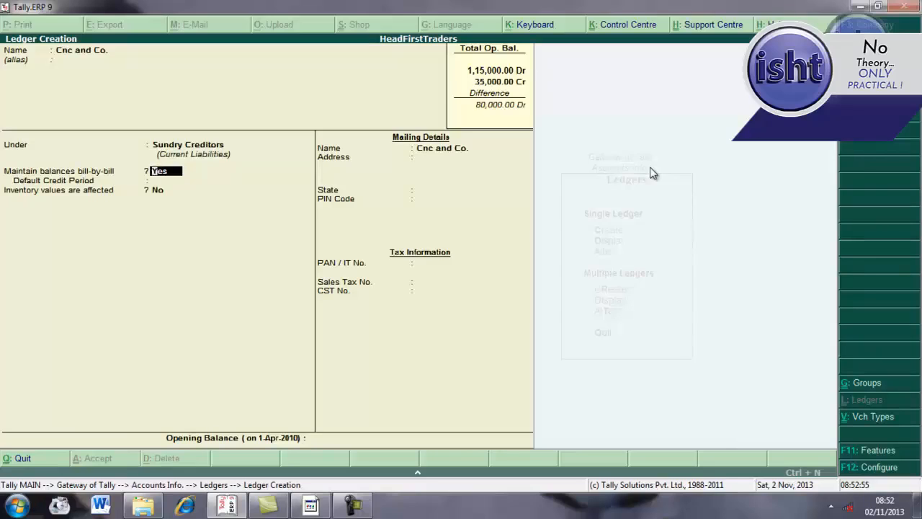
pyautogui.press('BackSpace')
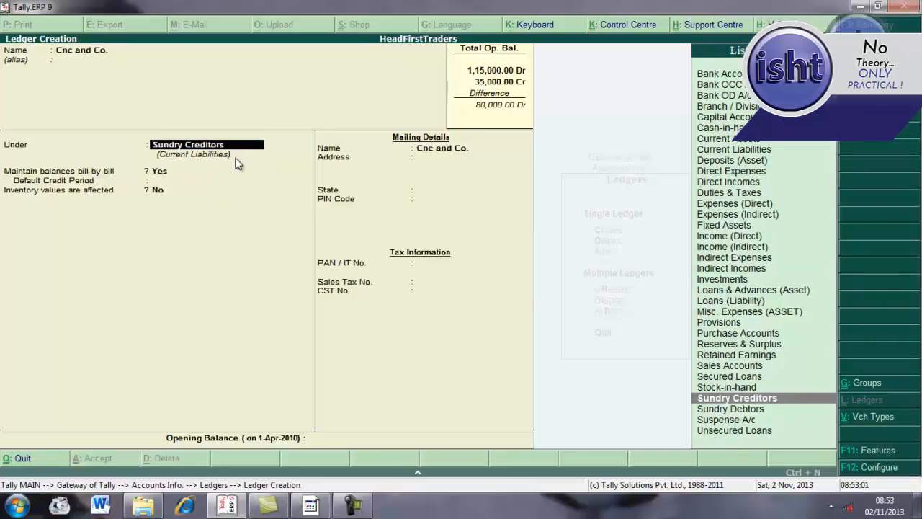
pyautogui.press('Return')
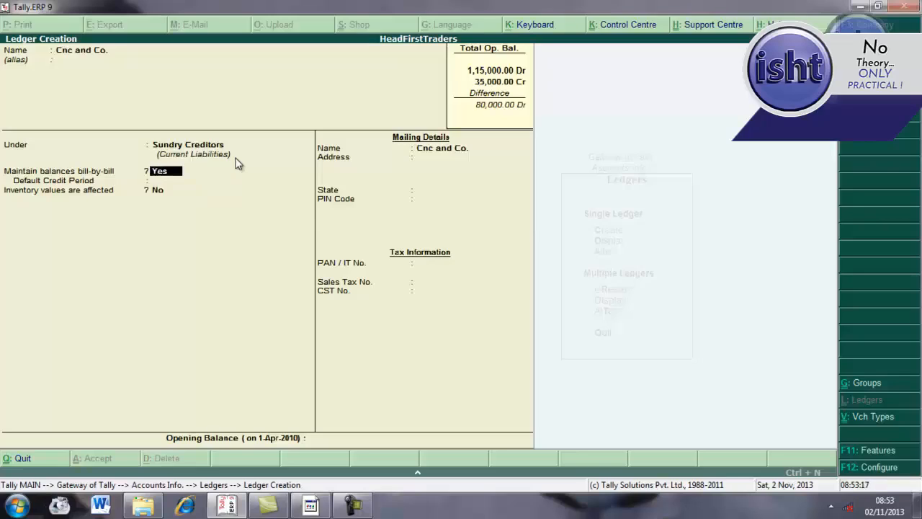
pyautogui.press('Return')
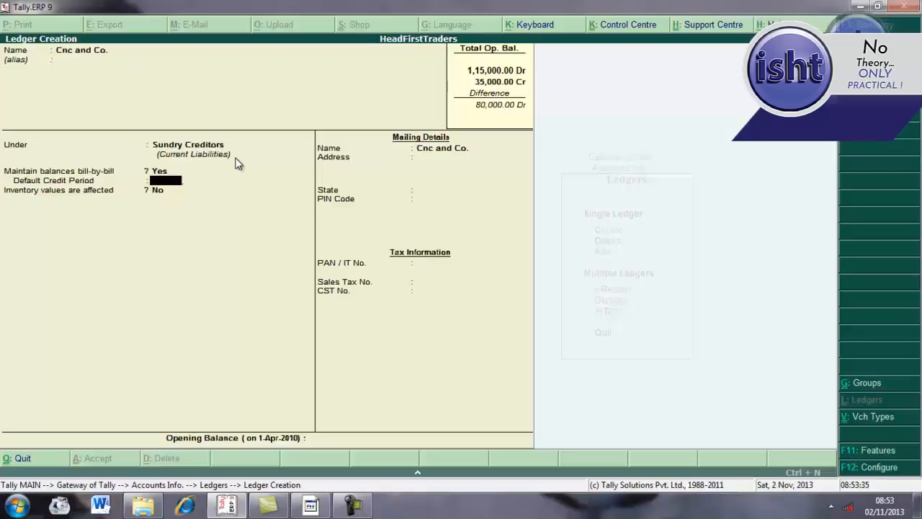
pyautogui.press('Return')
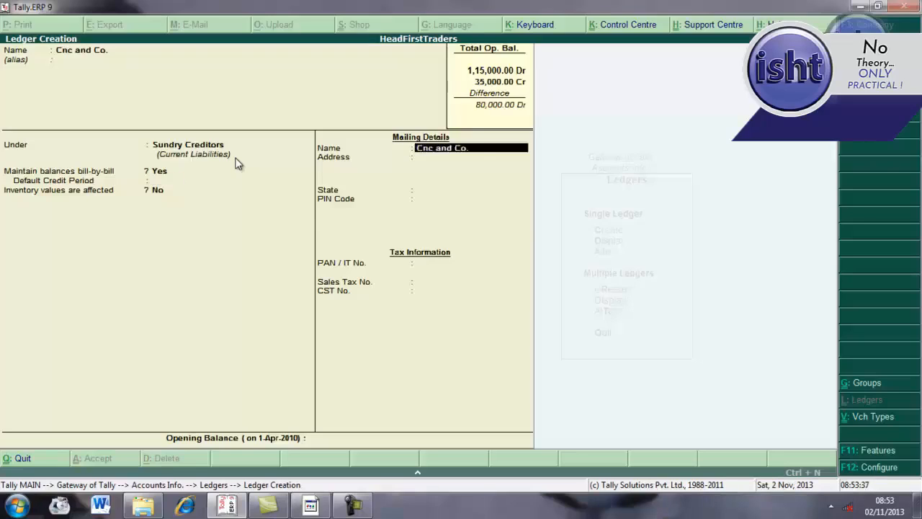
pyautogui.press('Return')
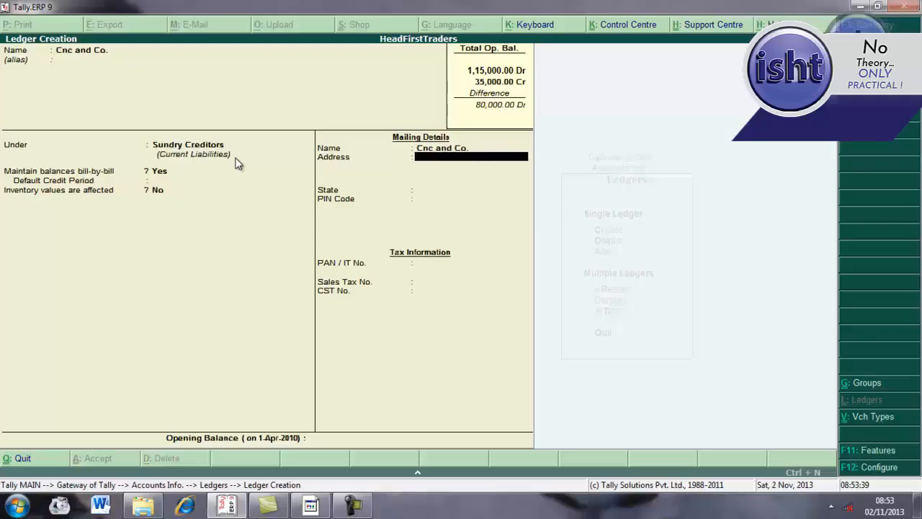
# - Set Cnc and Co.'s address to Ambala and its state to Haryana
pyautogui.write('Ambala')
pyautogui.press('Return')
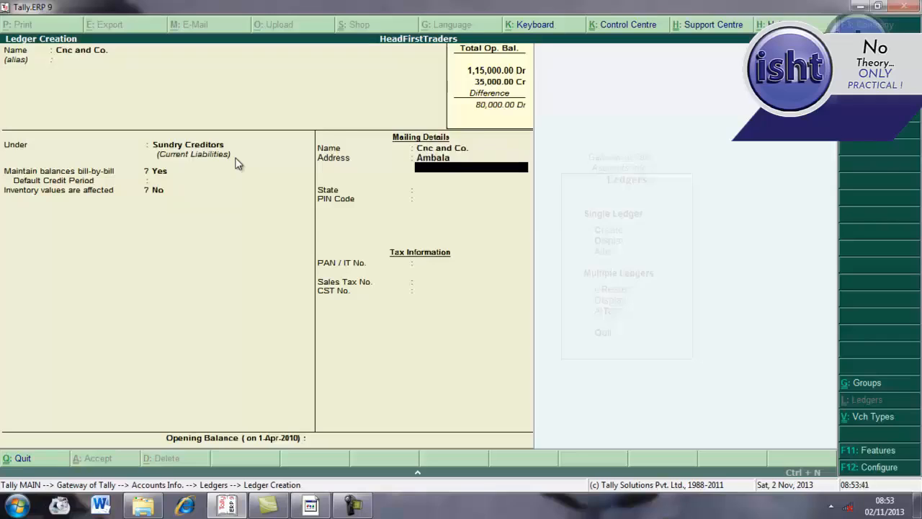
pyautogui.press('Return')
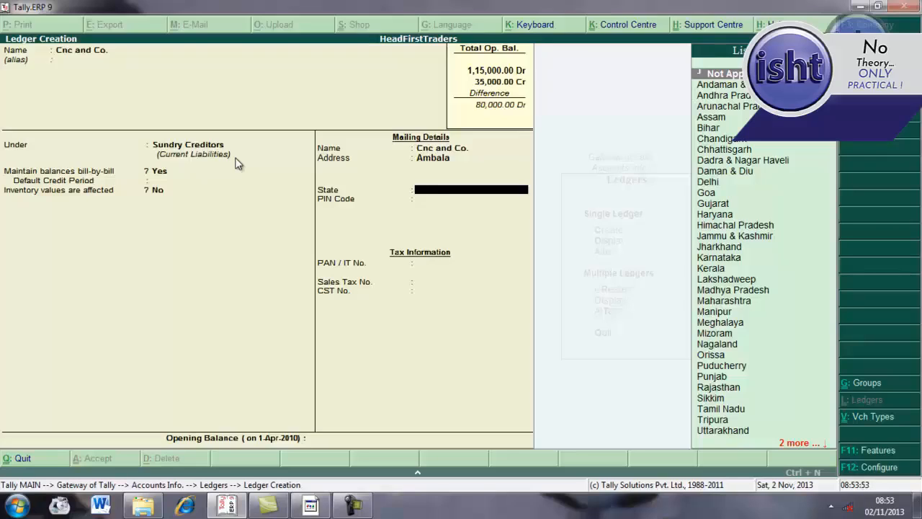
pyautogui.write('H')
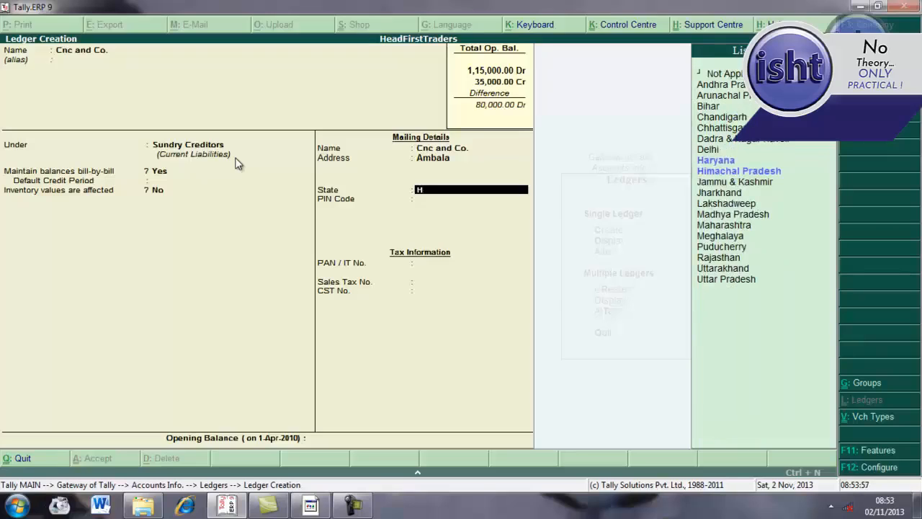
pyautogui.press('Down')
pyautogui.press('Down')
pyautogui.press('Up')
pyautogui.press('Down')
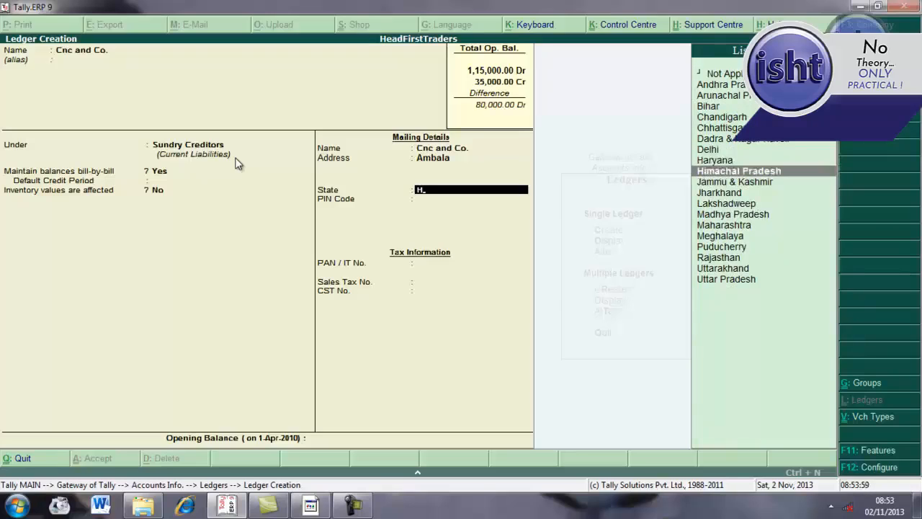
pyautogui.press('Up')
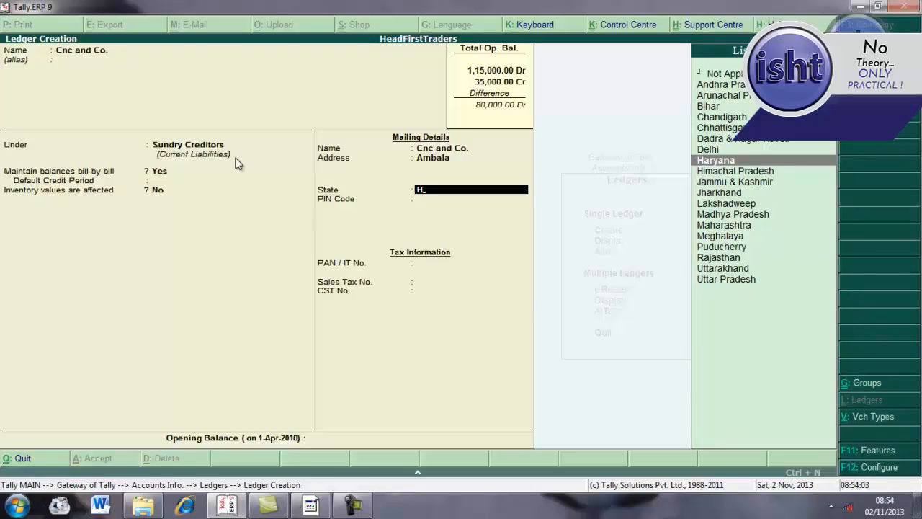
pyautogui.write('ary')
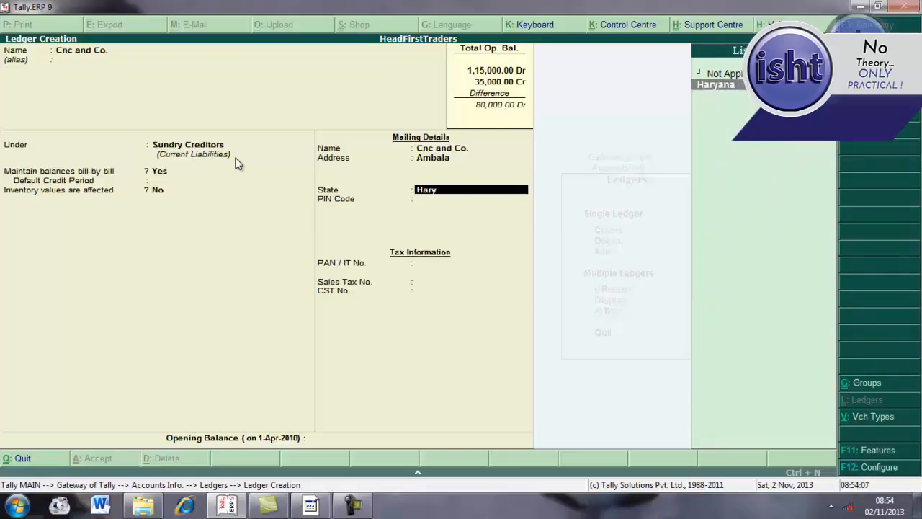
pyautogui.write('n')
pyautogui.press('BackSpace')
pyautogui.write('ay')
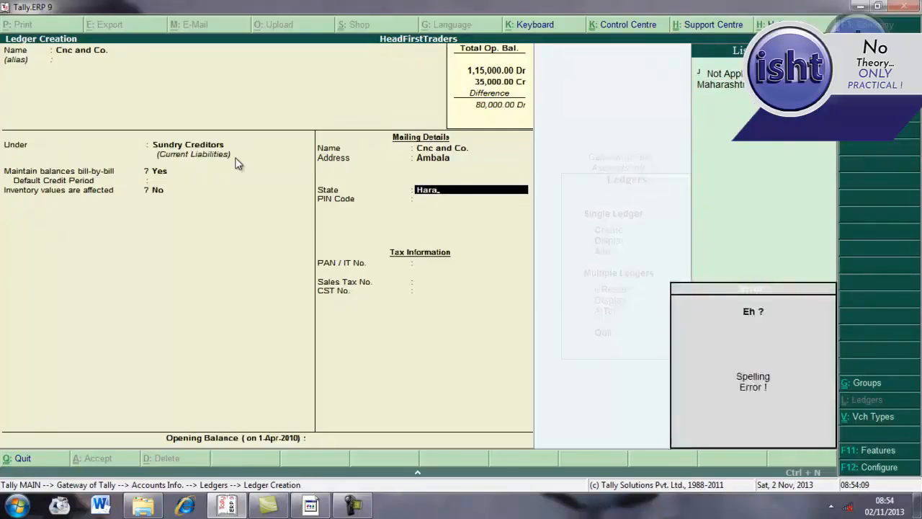
pyautogui.press('BackSpace')
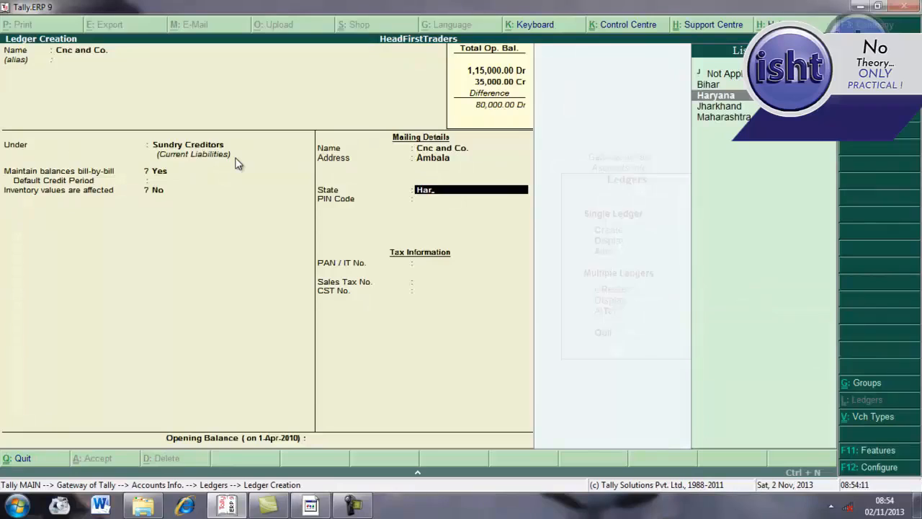
pyautogui.press('Return')
# - Enter PIN code 134007 and leave PAN and tax numbers blank
pyautogui.write('134007')
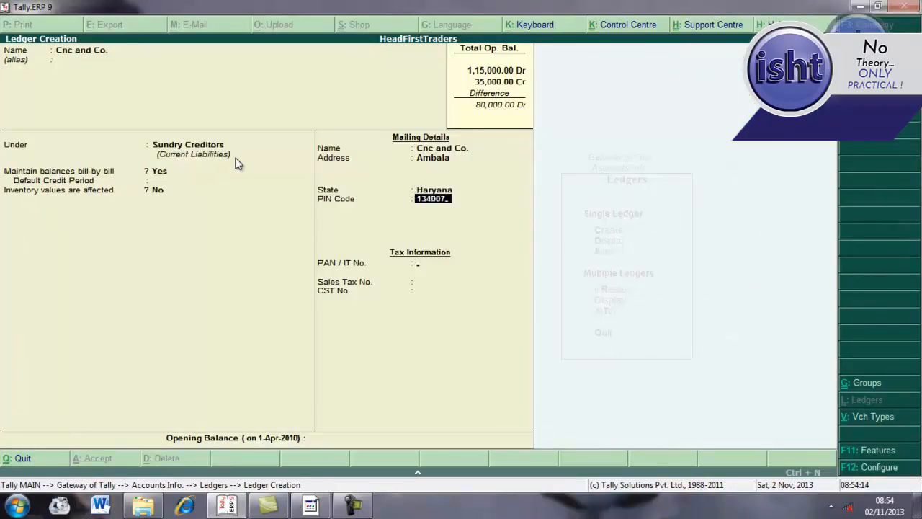
pyautogui.press('Return')
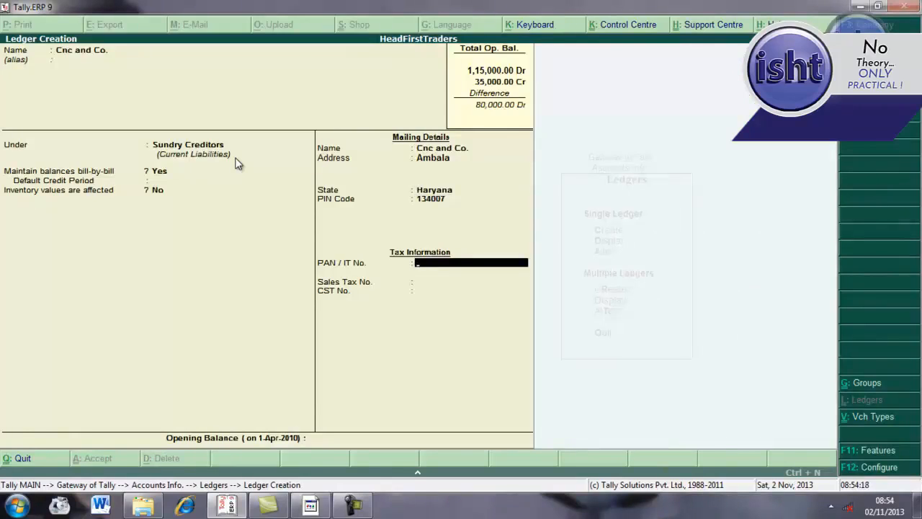
pyautogui.press('Return')
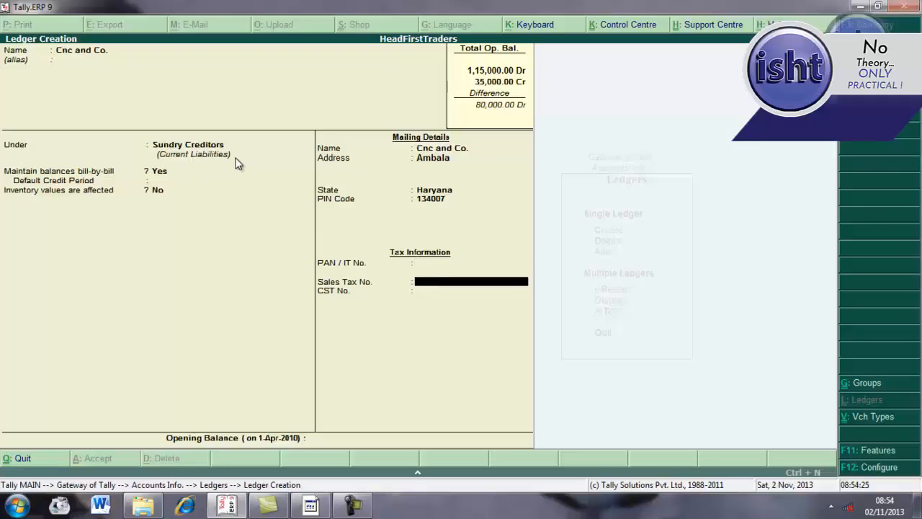
pyautogui.press('Return')
pyautogui.press('Return')
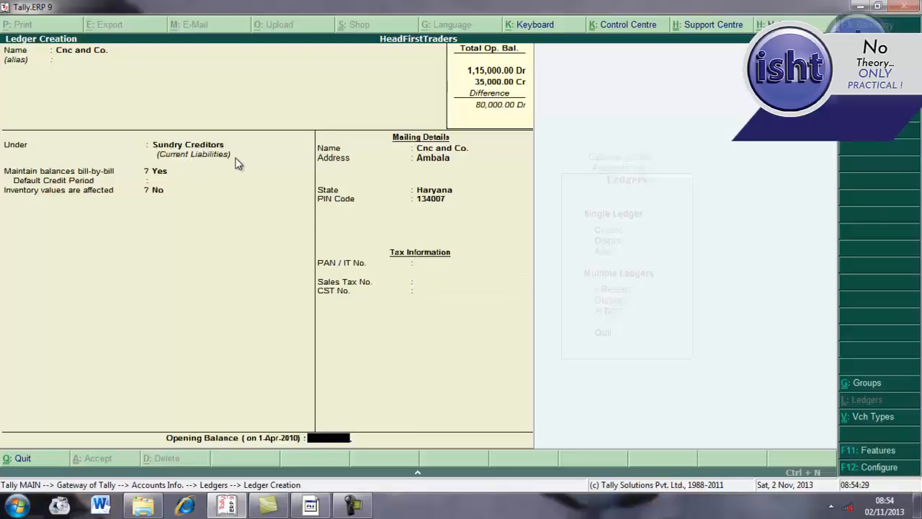
# - Enter a 1,87,000 Cr opening balance for Cnc and Co
pyautogui.write('187000')
pyautogui.press('Return')
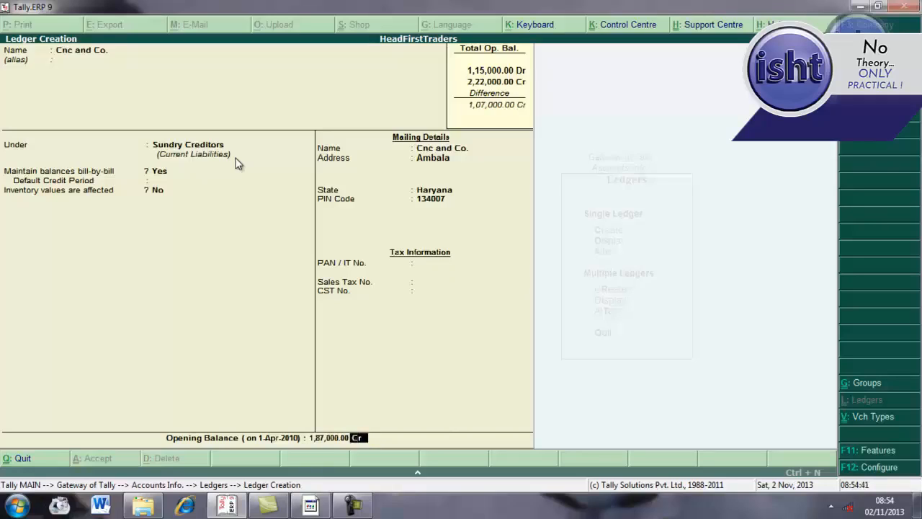
pyautogui.press('Return')
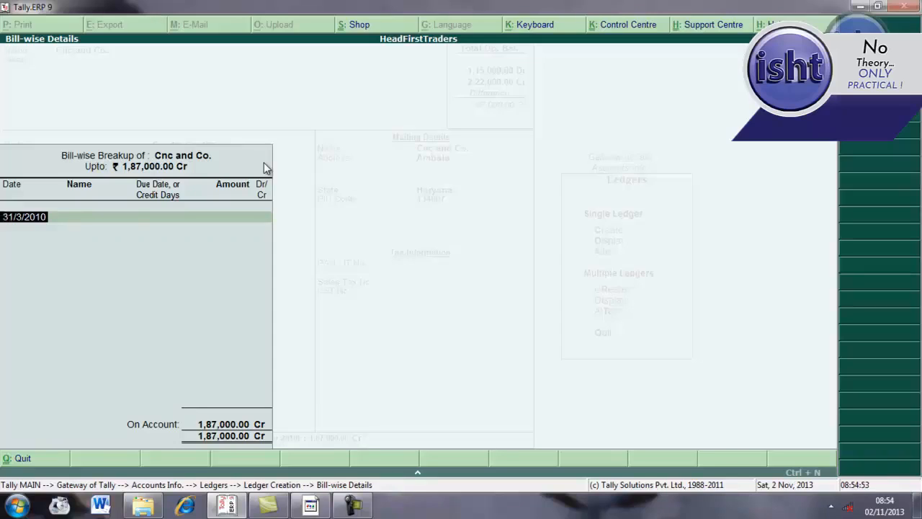
# - Add bill 'Old Bal' for 1,87,000.00 Cr due 31-Mar-2010
pyautogui.press('Return')
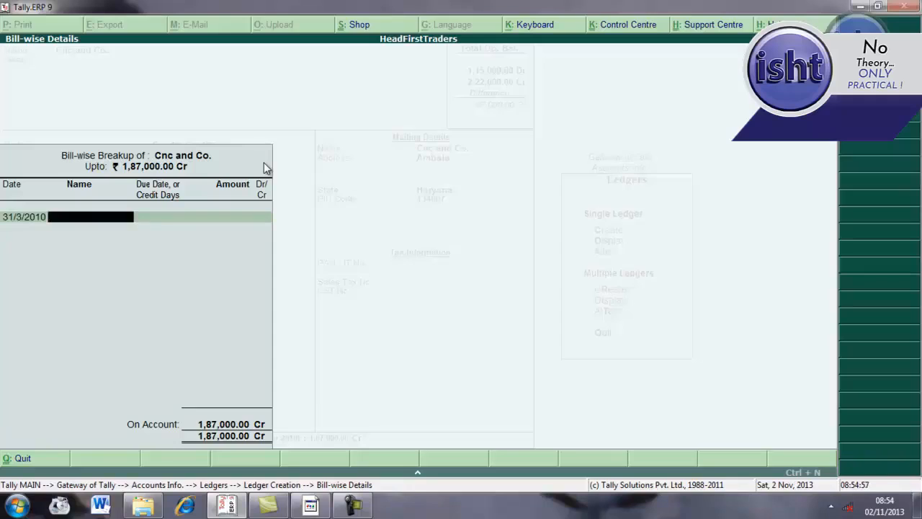
pyautogui.write('Old Bal')
pyautogui.press('Return')
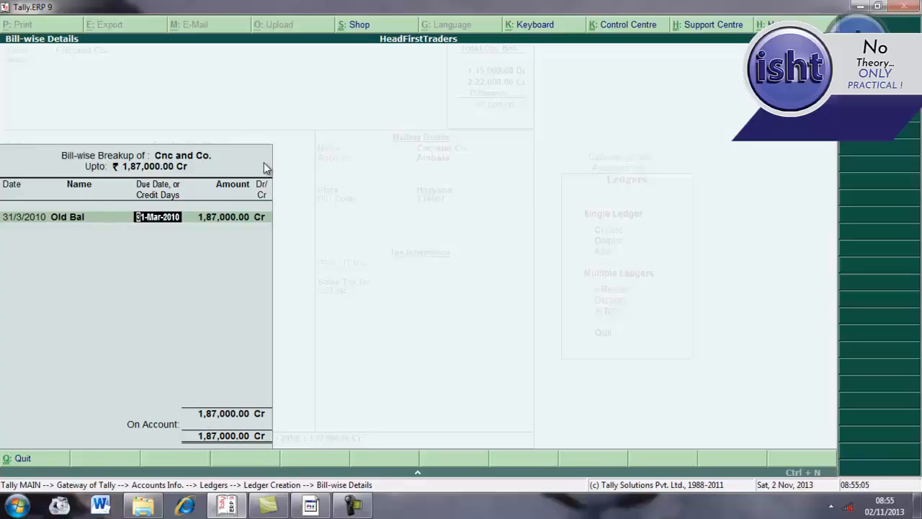
pyautogui.press('Return')
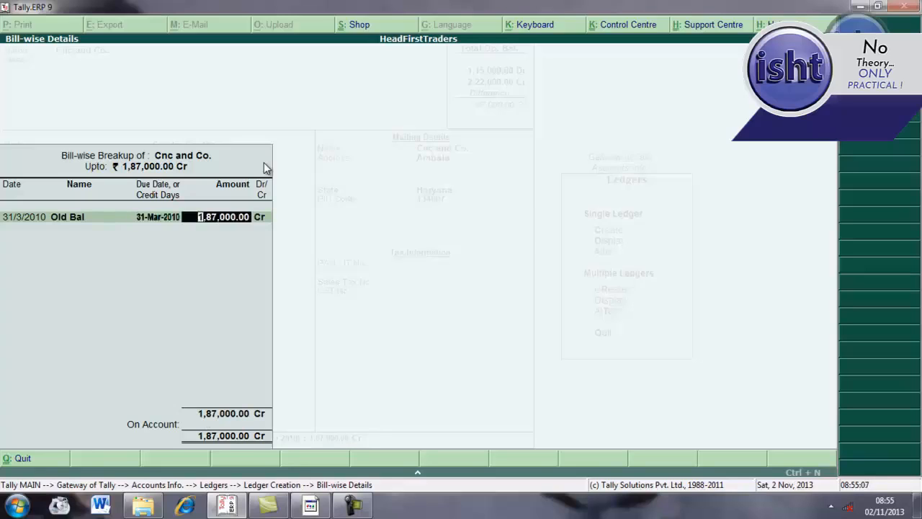
pyautogui.press('Return')
pyautogui.press('Return')
pyautogui.press('Return')
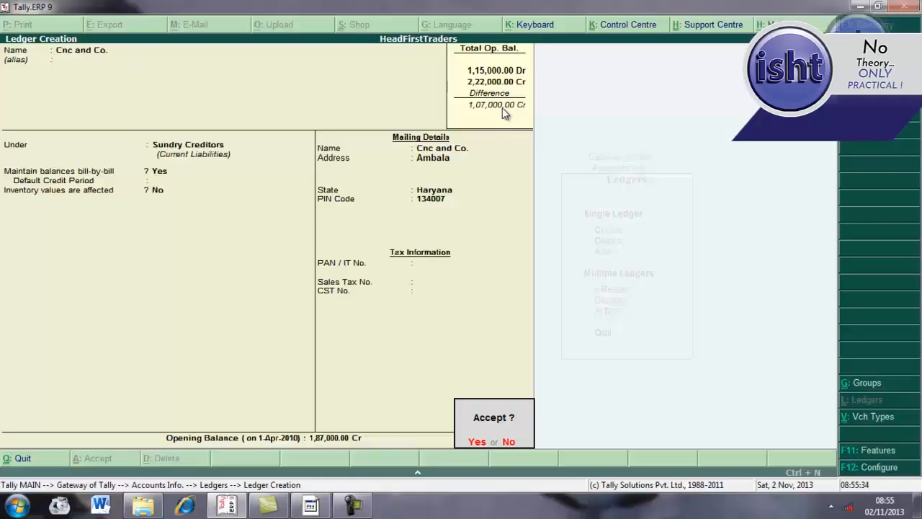
# - Save Cnc and Co., then start a 'Sales' ledger under Sales Accounts
pyautogui.click(477, 441)
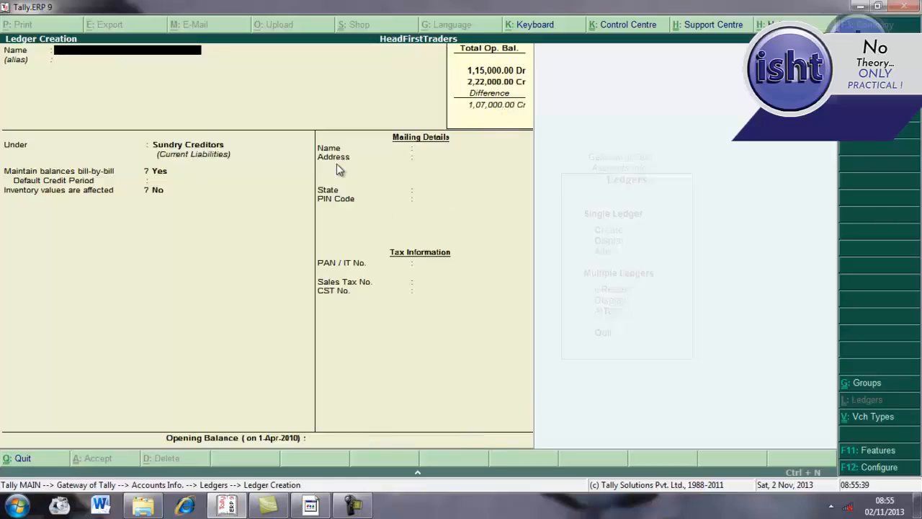
pyautogui.write('Sales')
pyautogui.press('Return')
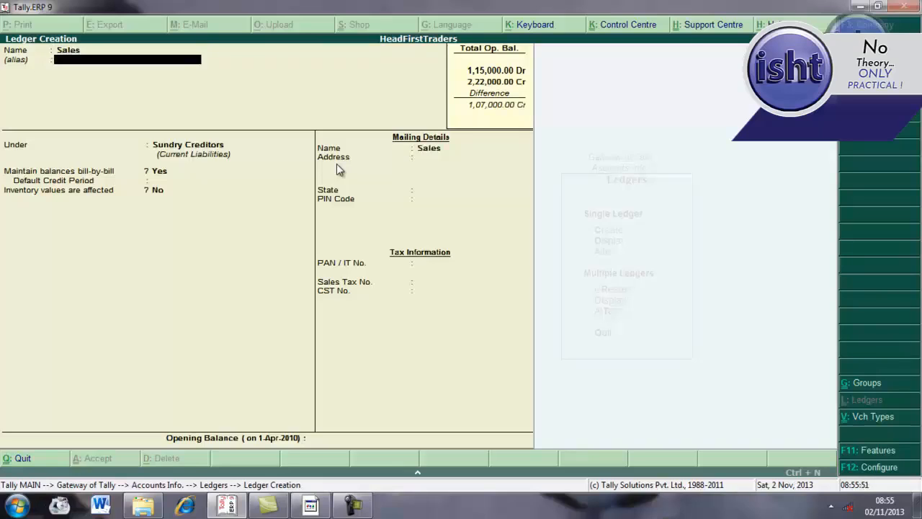
pyautogui.press('Return')
pyautogui.write('S')
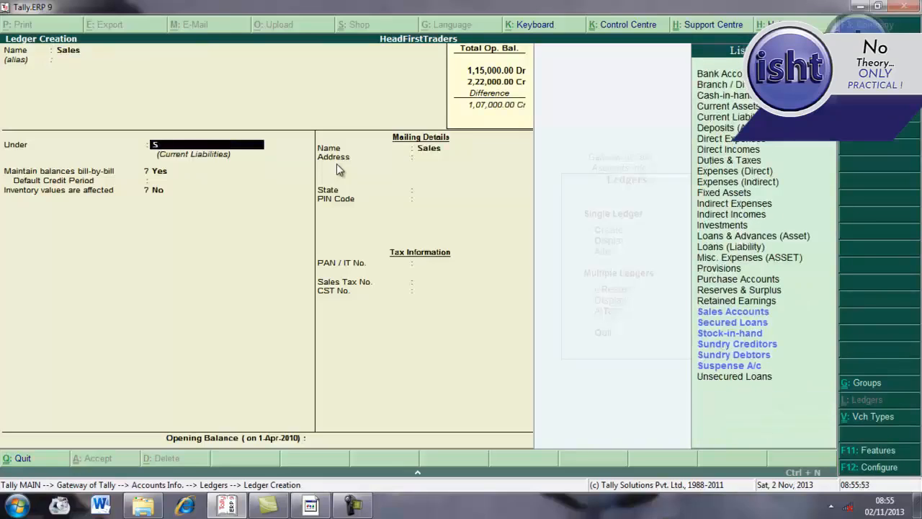
pyautogui.write('ale')
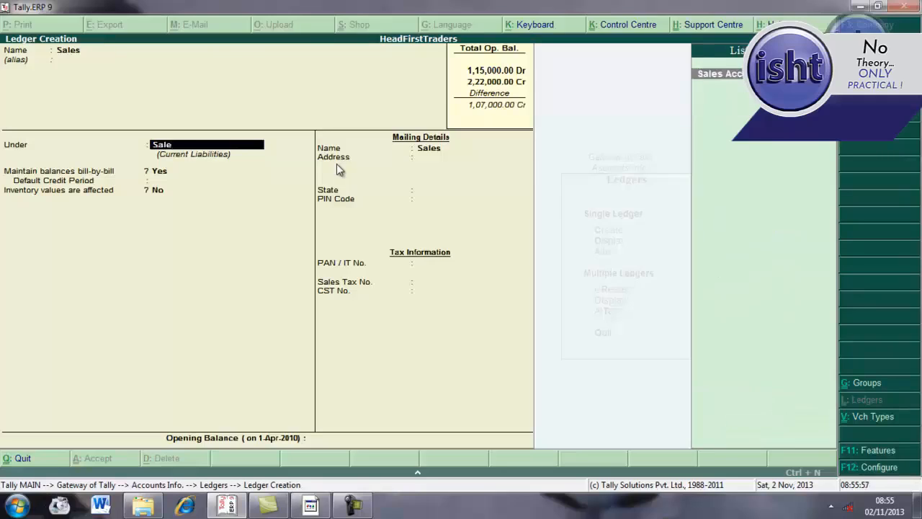
pyautogui.press('Return')
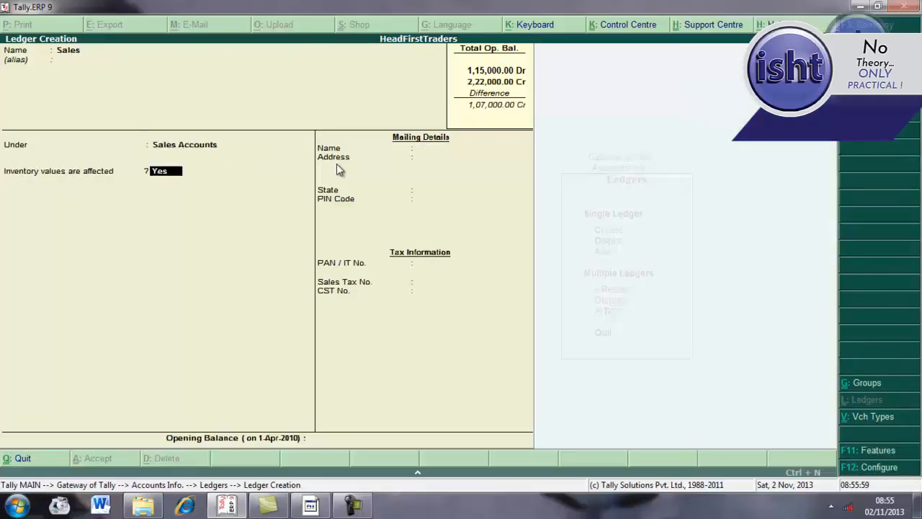
# - Reconfirm Sales Accounts as the group, keep inventory affected Yes, and save the Sales ledger
pyautogui.press('BackSpace')
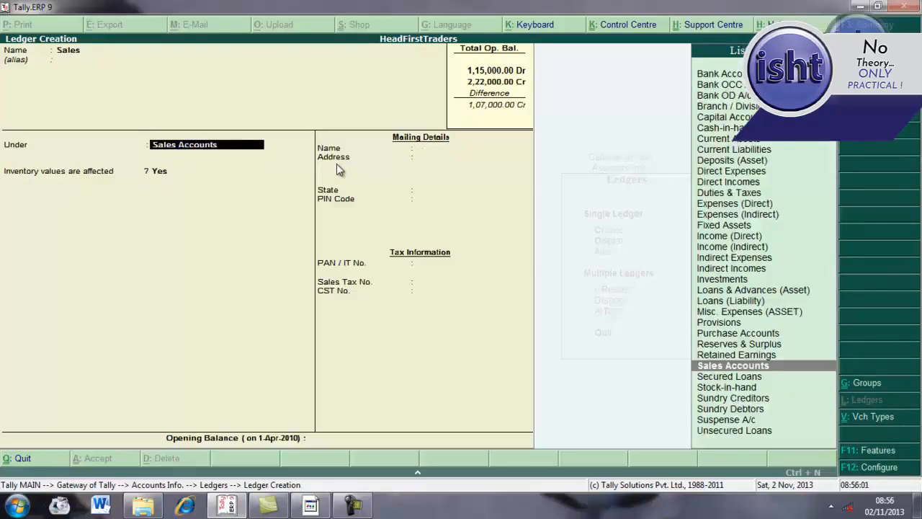
pyautogui.write('Sal')
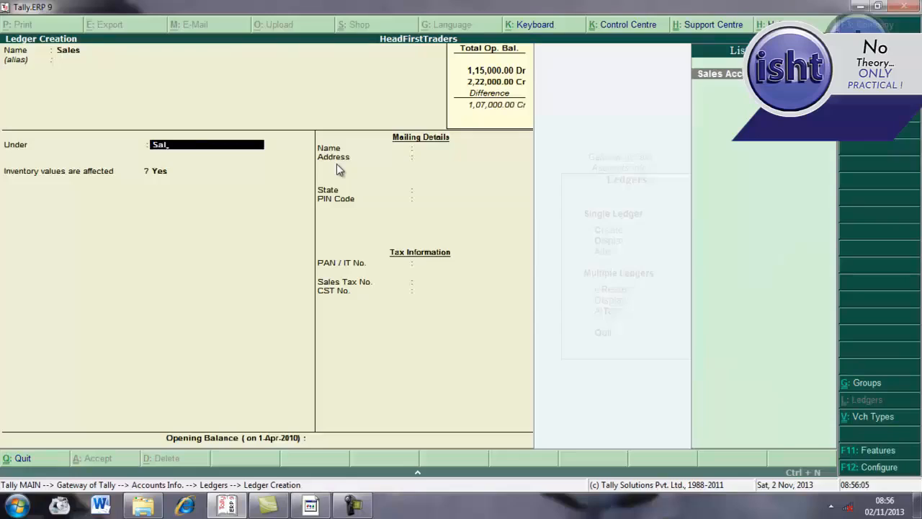
pyautogui.press('Return')
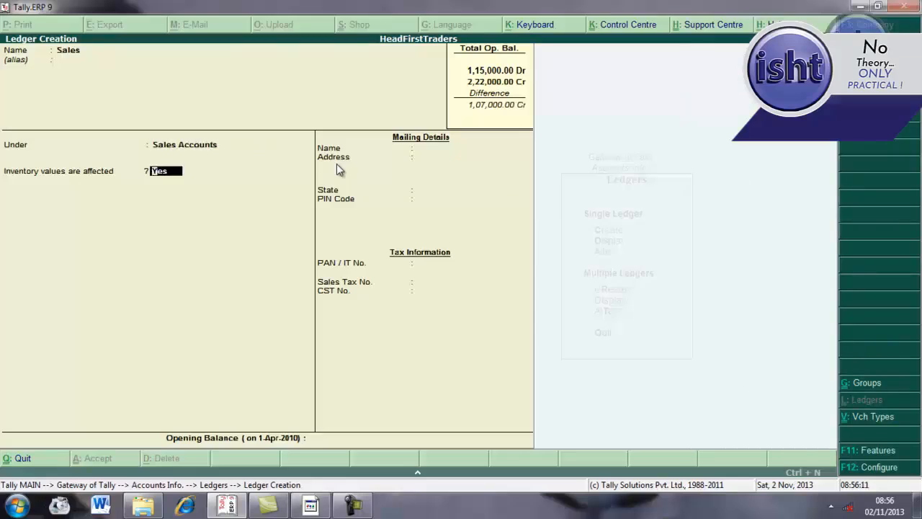
pyautogui.press('Return')
pyautogui.press('Return')
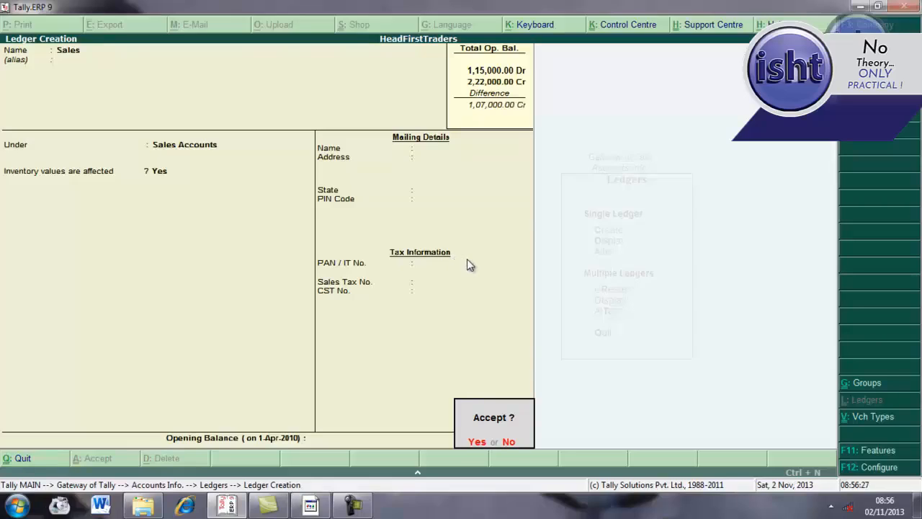
pyautogui.click(480, 443)
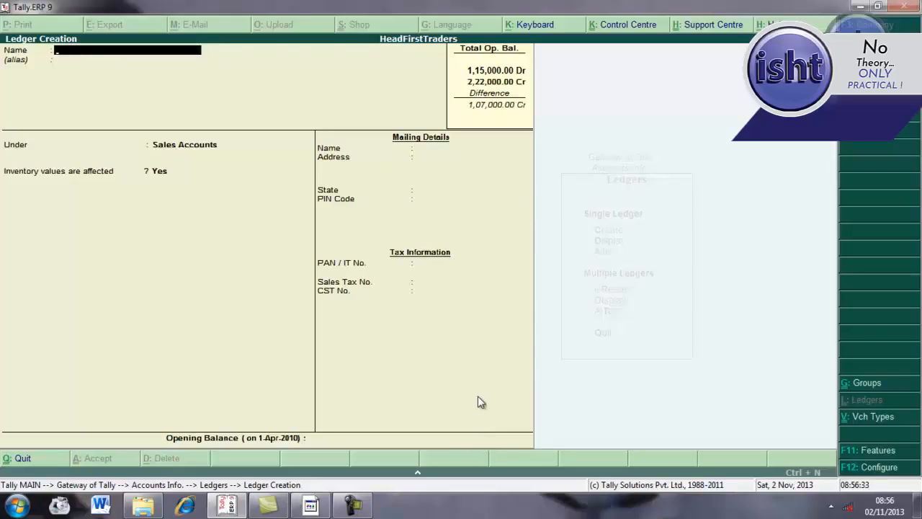
# - Add a 'Purchase' ledger under Purchase Accounts with inventory affected Yes, then quit ledger creation
pyautogui.write('Purchase')
pyautogui.press('Return')
pyautogui.write('P')
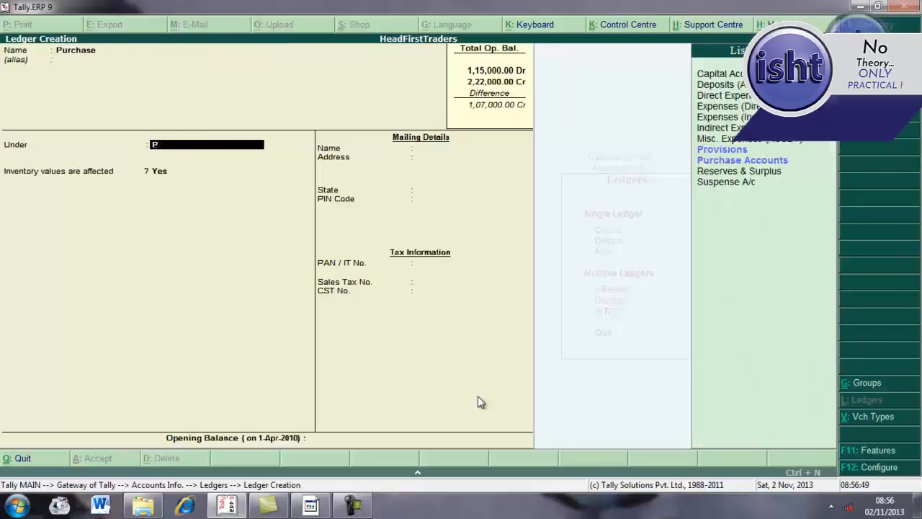
pyautogui.write('ur')
pyautogui.press('Return')
pyautogui.press('Return')
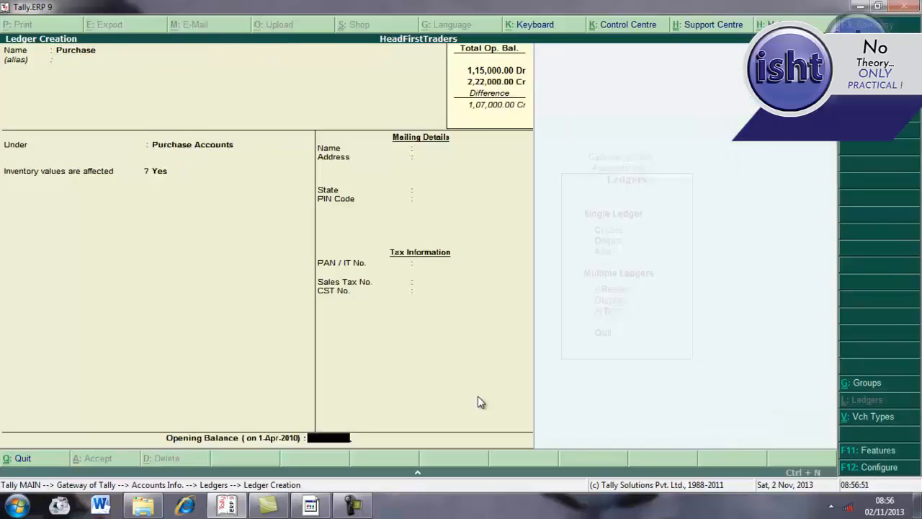
pyautogui.press('Return')
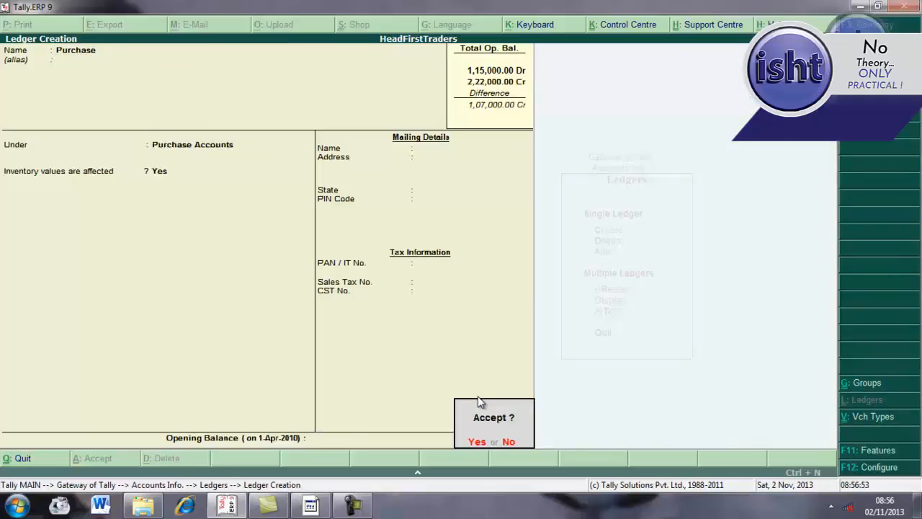
pyautogui.press('Return')
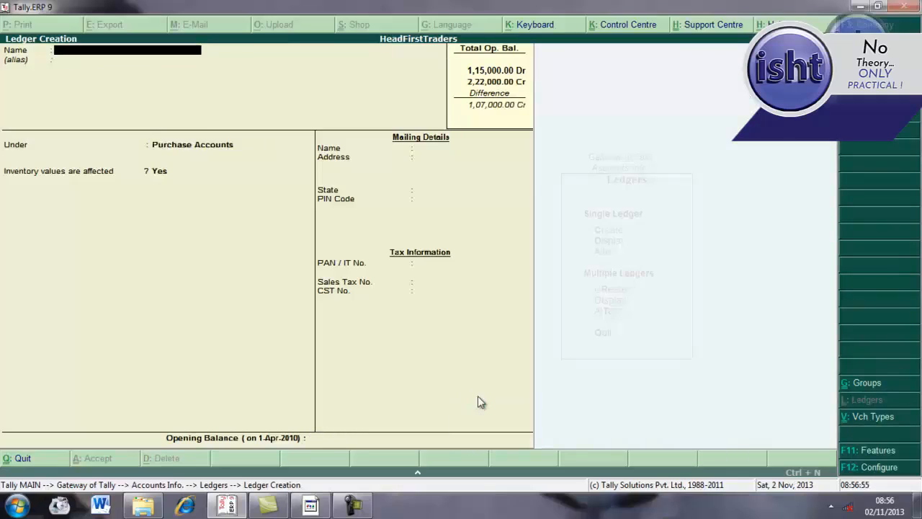
pyautogui.press('Escape')
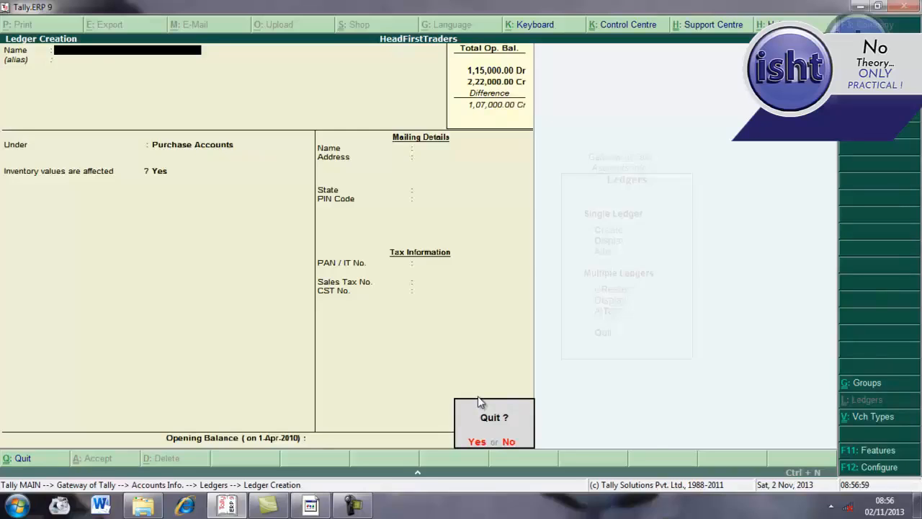
pyautogui.press('Return')
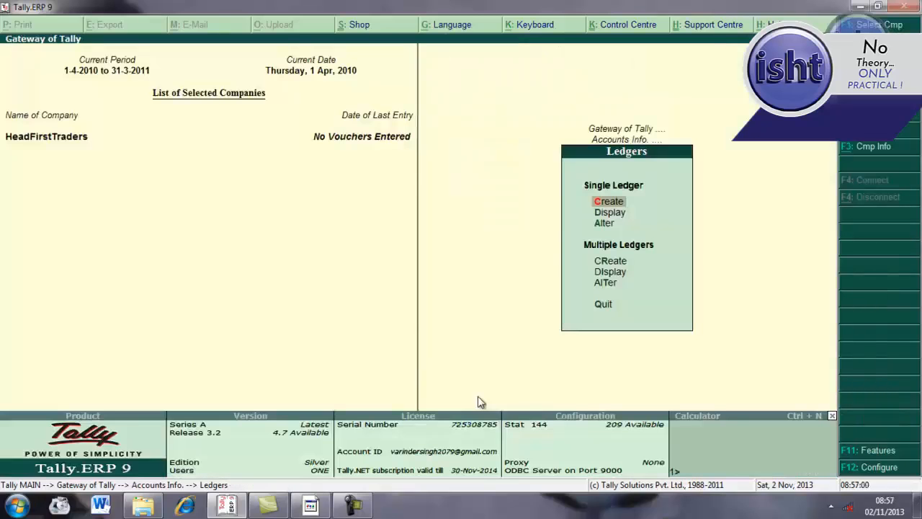